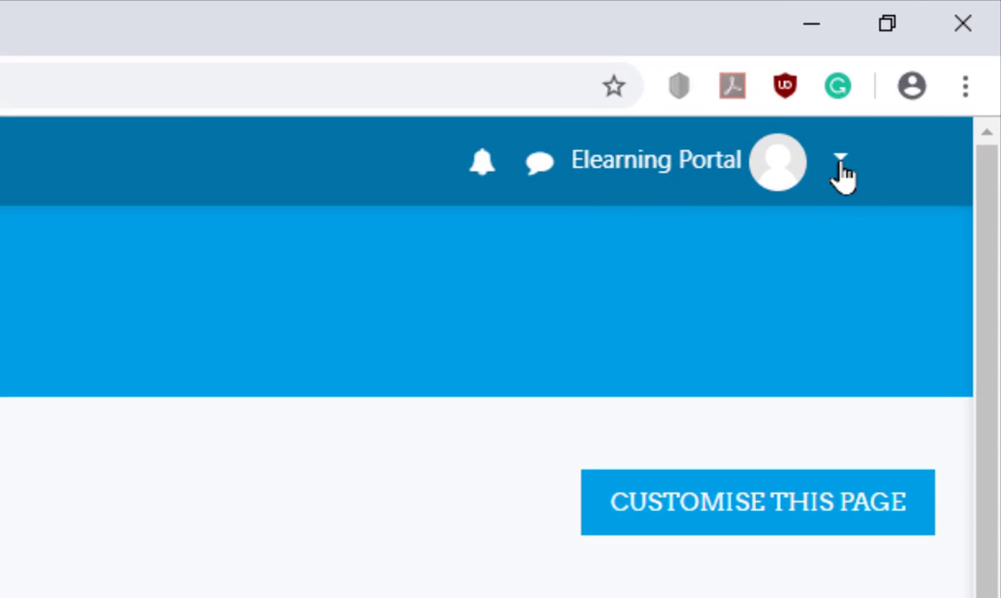
# Open the account menu from the arrow beside your name in the top bar.
pyautogui.click(840, 165)
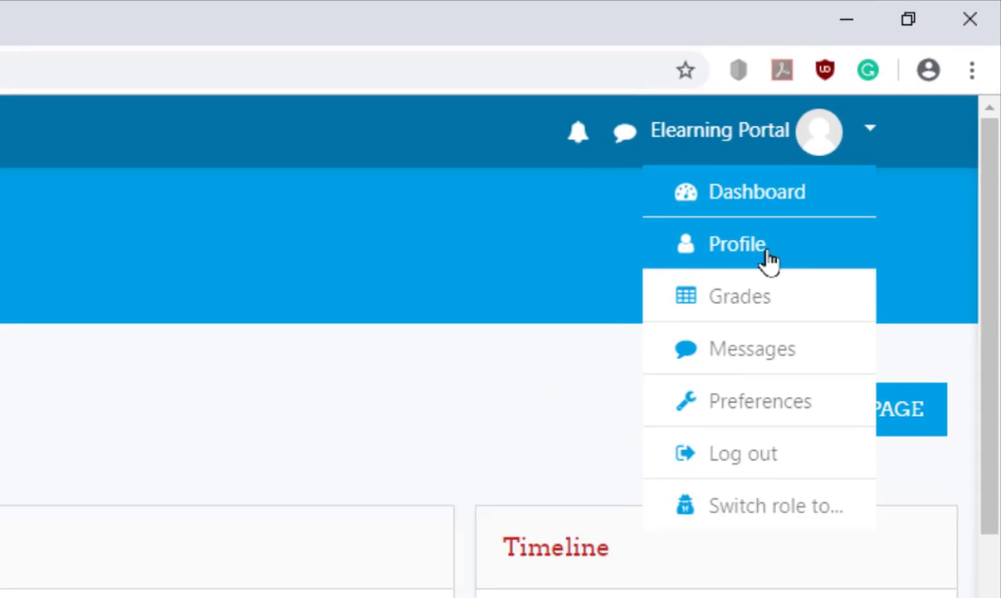
# Go to your own Profile page and scroll through its user details.
pyautogui.click(877, 139)
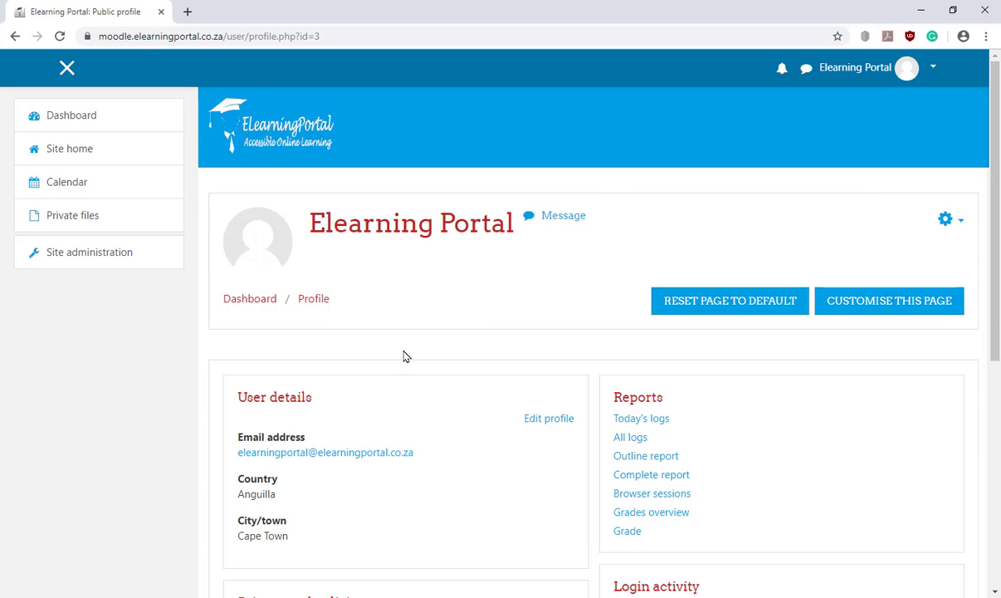
pyautogui.scroll(-1, 455, 354)
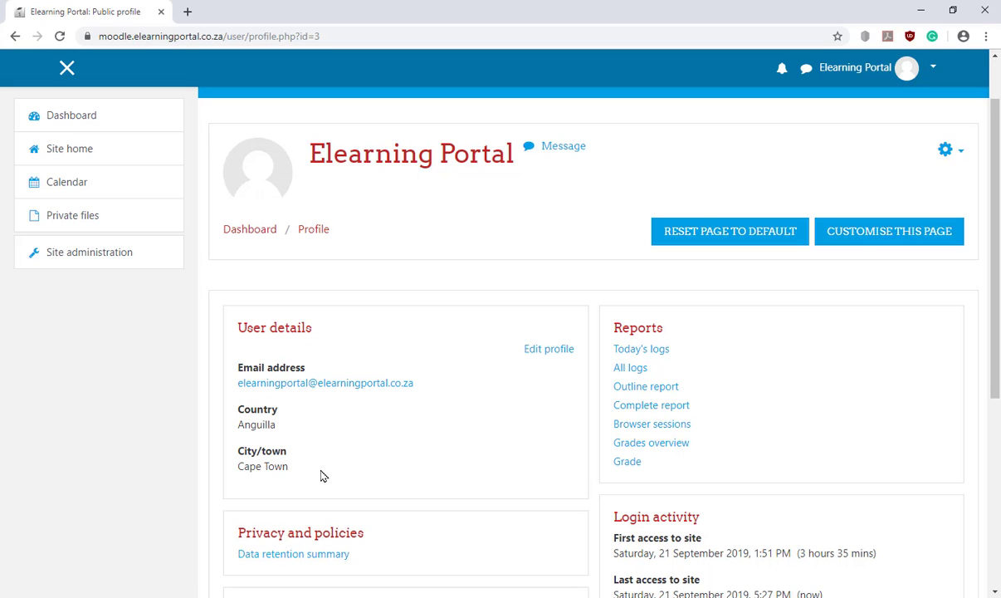
pyautogui.scroll(-2, 449, 446)
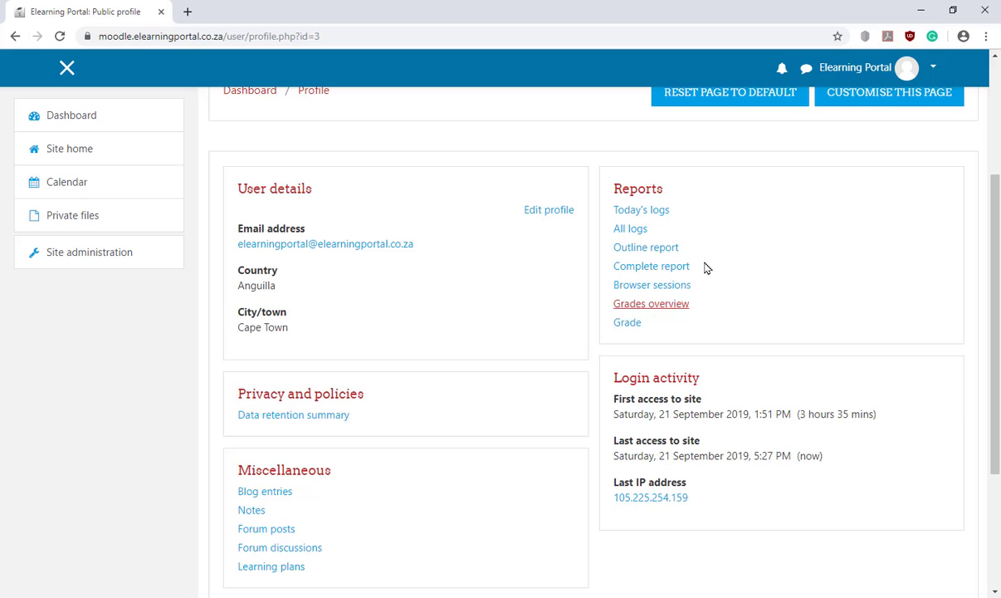
# Open Edit profile and check the first name Elearning and surname Portal.
pyautogui.click(547, 215)
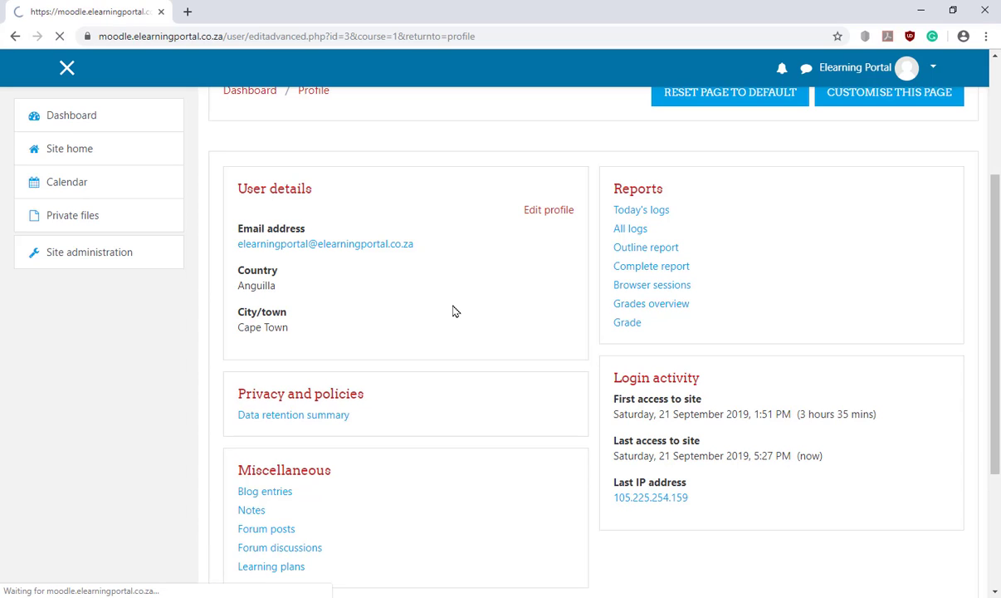
pyautogui.scroll(-4, 649, 261)
pyautogui.scroll(1, 649, 260)
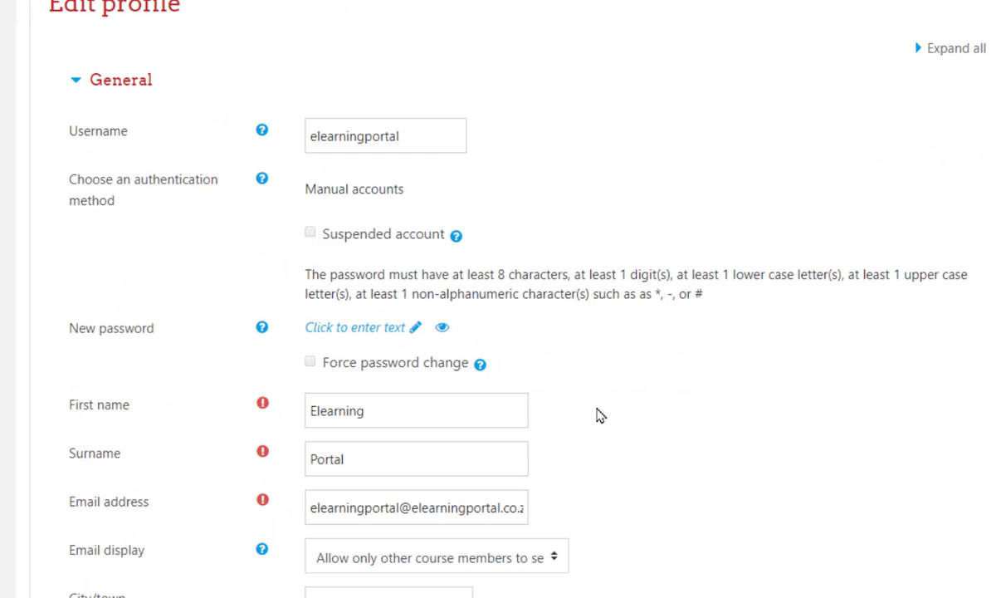
pyautogui.scroll(-1, 599, 390)
pyautogui.scroll(-1, 606, 357)
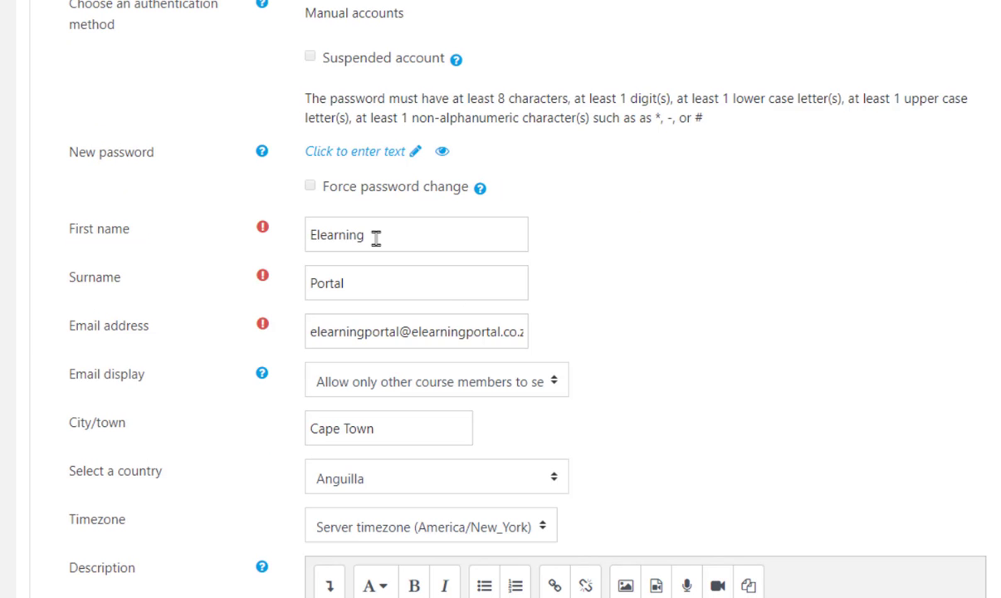
pyautogui.doubleClick(380, 237)
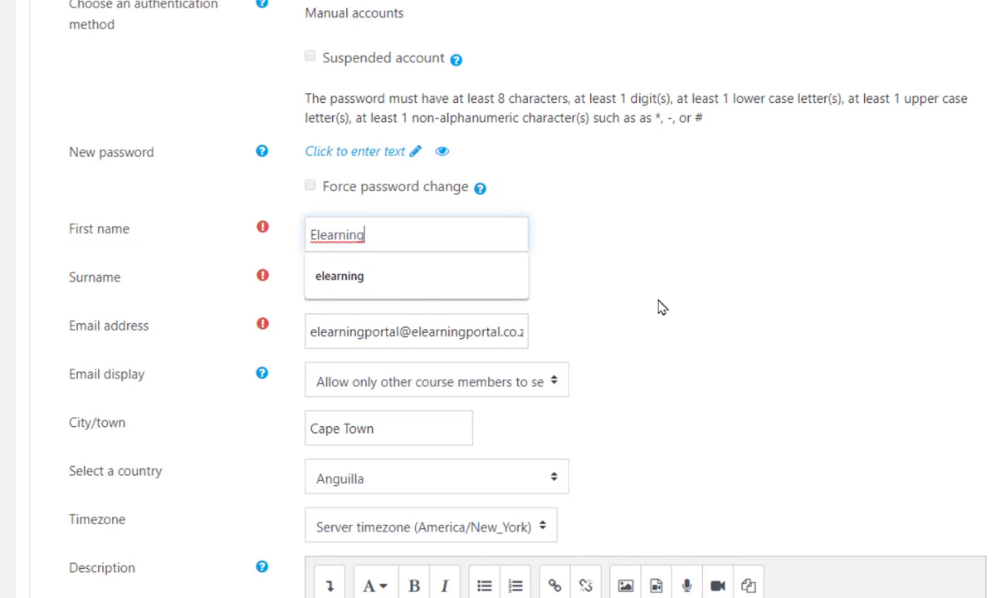
pyautogui.click(624, 290)
pyautogui.doubleClick(315, 272)
pyautogui.click(617, 293)
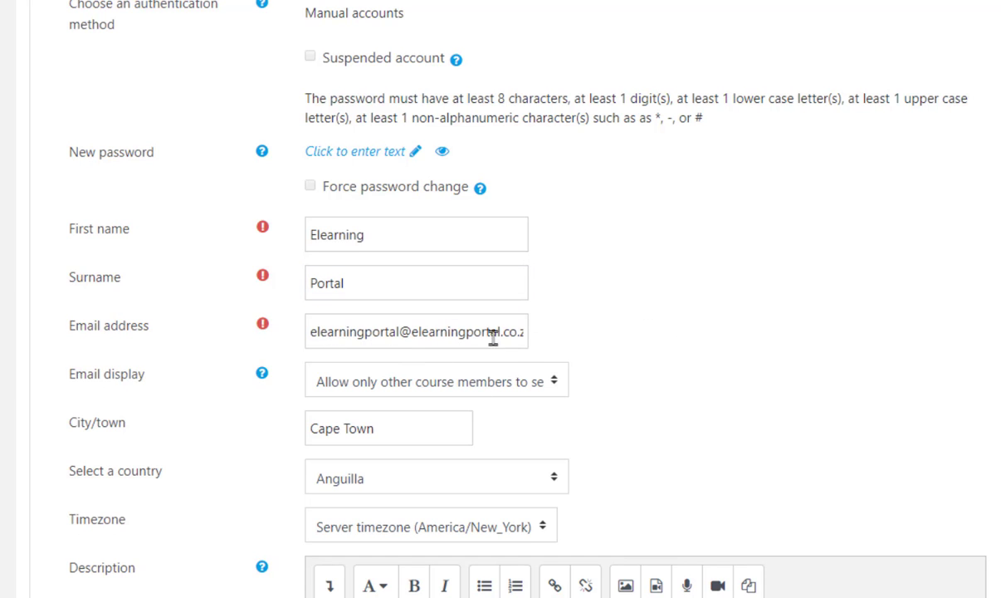
pyautogui.scroll(-1, 661, 371)
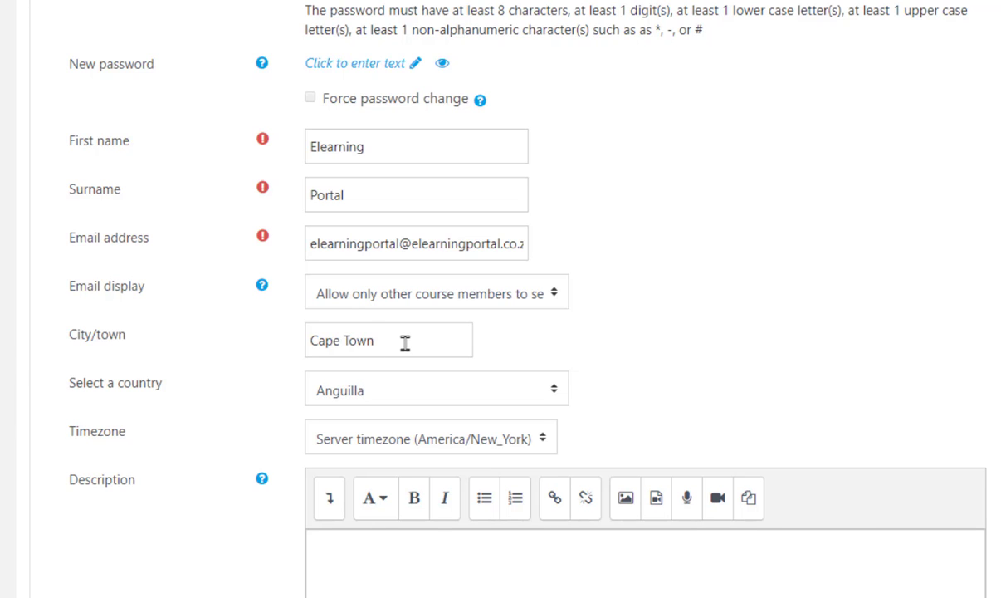
# Set the profile country to South Africa.
pyautogui.click(540, 394)
pyautogui.moveTo(600, 24); pyautogui.dragTo(592, 297)
pyautogui.click(460, 288)
pyautogui.scroll(-2, 694, 323)
# Set the profile timezone to Africa/Cairo.
pyautogui.click(542, 263)
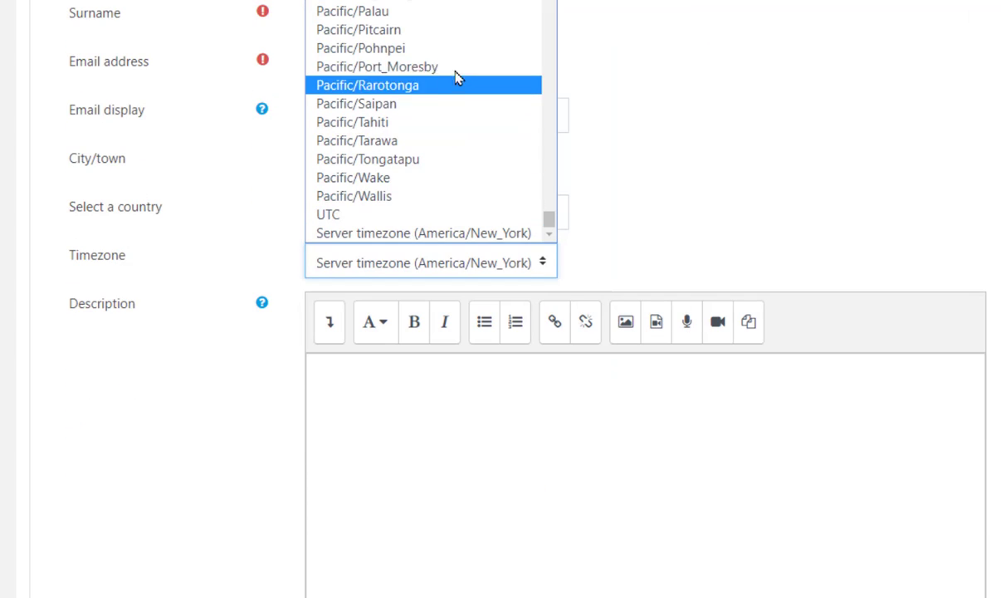
pyautogui.scroll(2, 456, 78)
pyautogui.scroll(-2, 456, 77)
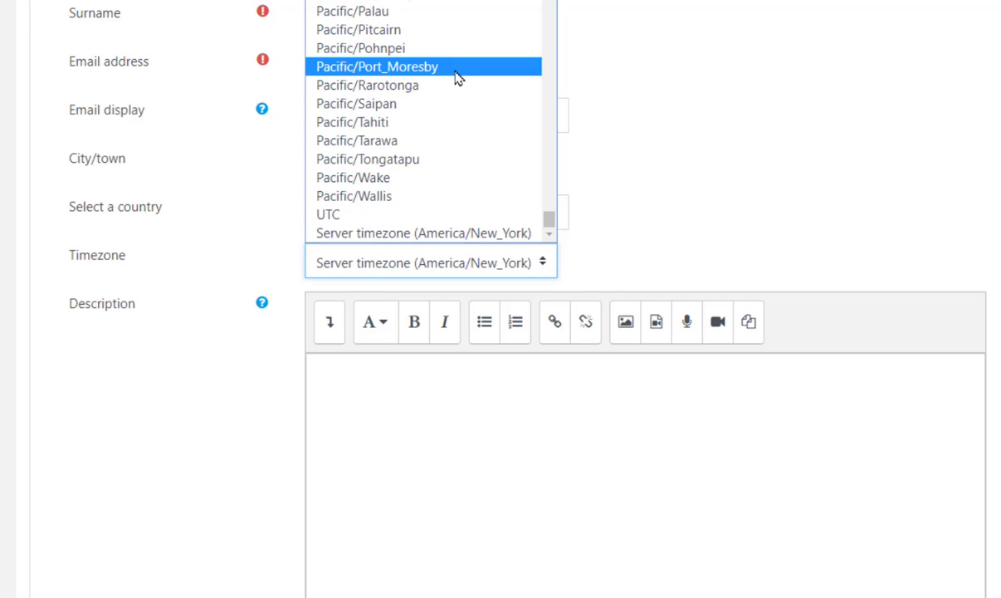
pyautogui.scroll(10, 456, 77)
pyautogui.scroll(15, 457, 77)
pyautogui.scroll(20, 456, 78)
pyautogui.scroll(15, 456, 77)
pyautogui.scroll(15, 456, 77)
pyautogui.scroll(20, 457, 78)
pyautogui.scroll(10, 457, 77)
pyautogui.scroll(12, 456, 77)
pyautogui.click(357, 8)
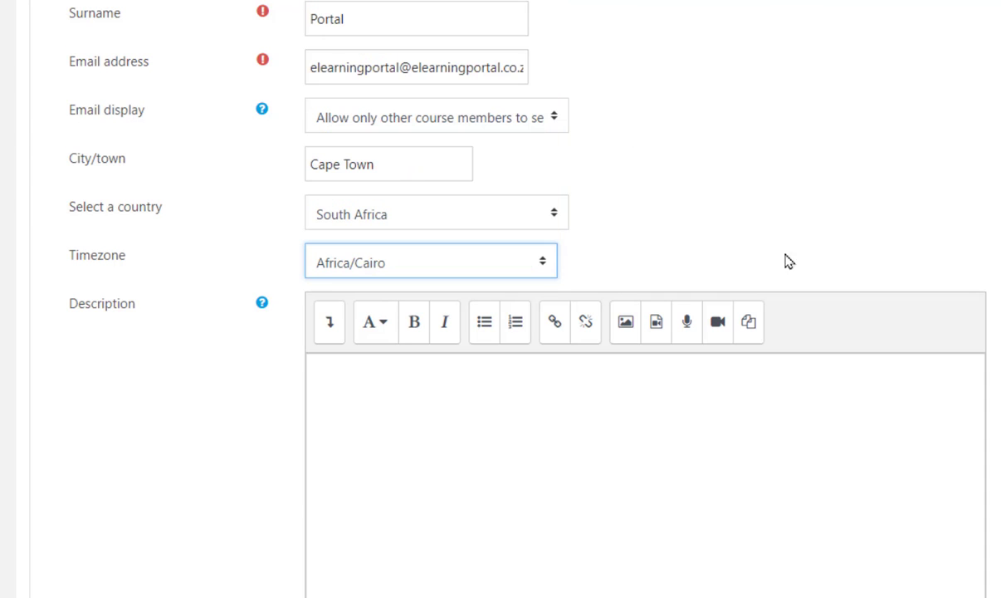
pyautogui.scroll(-5, 323, 349)
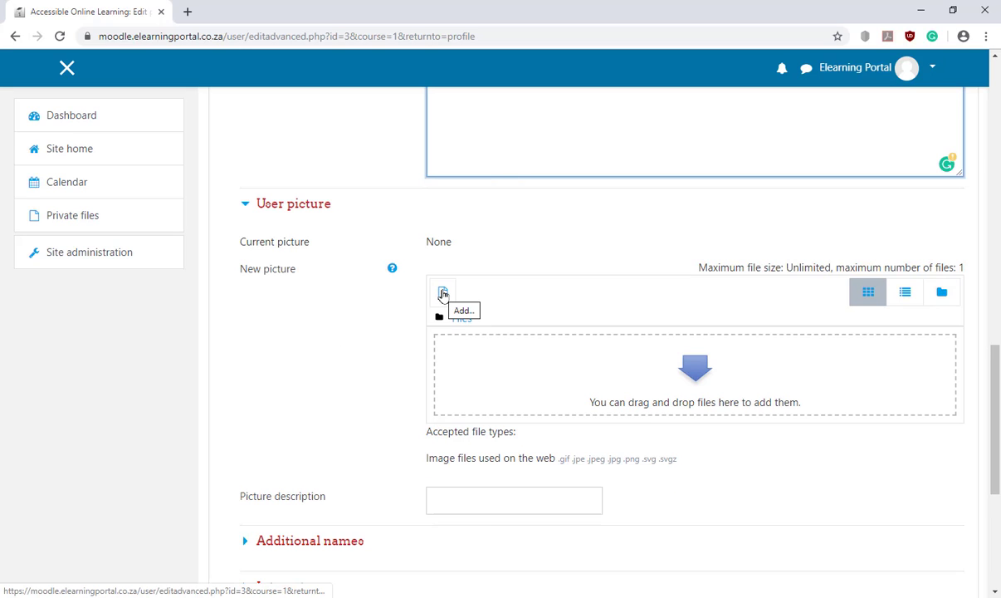
# Upload 581354_cb627.png from the Desktop as the new user picture.
pyautogui.click(442, 294)
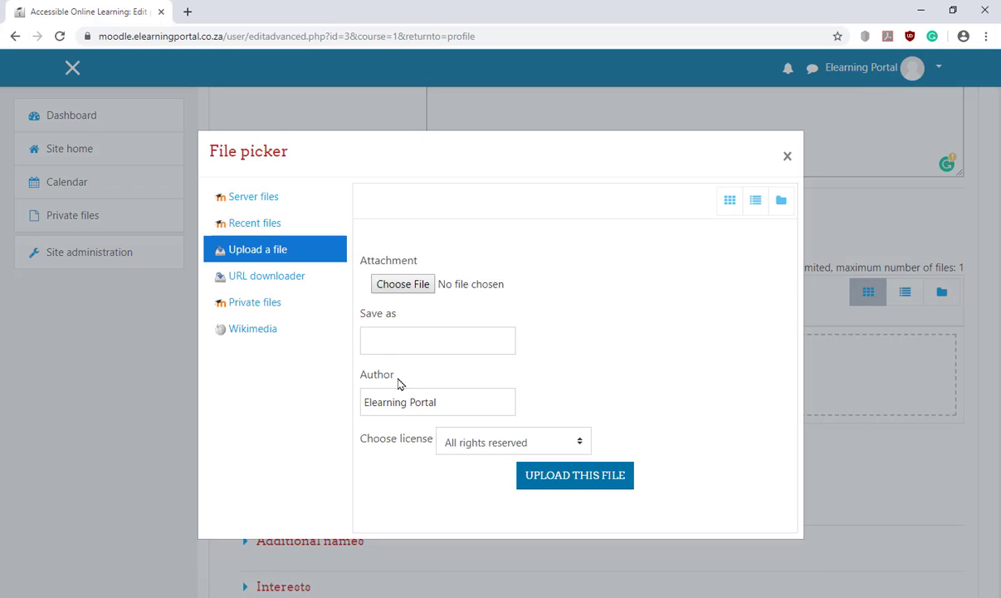
pyautogui.click(414, 291)
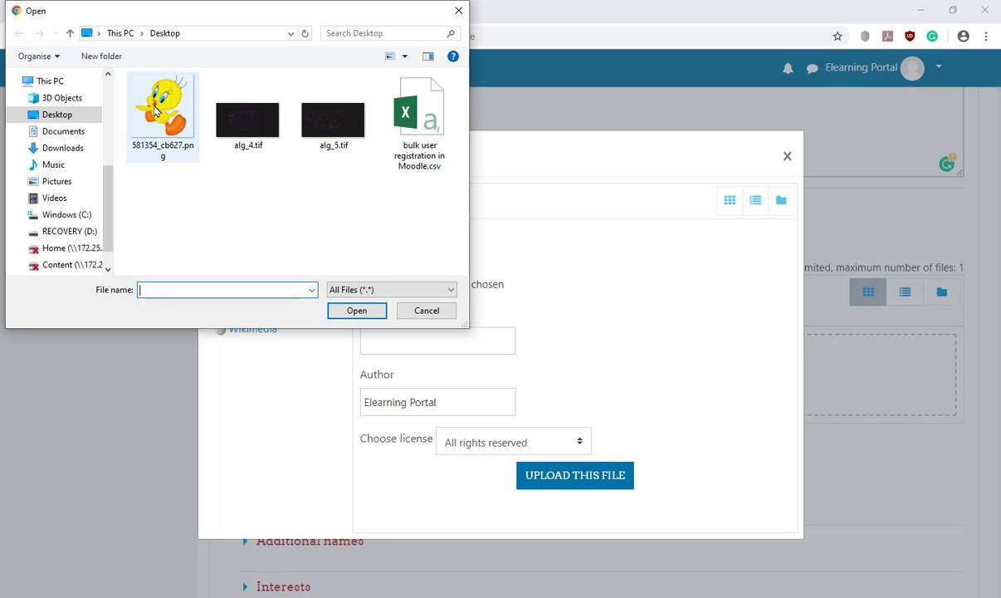
pyautogui.click(154, 110)
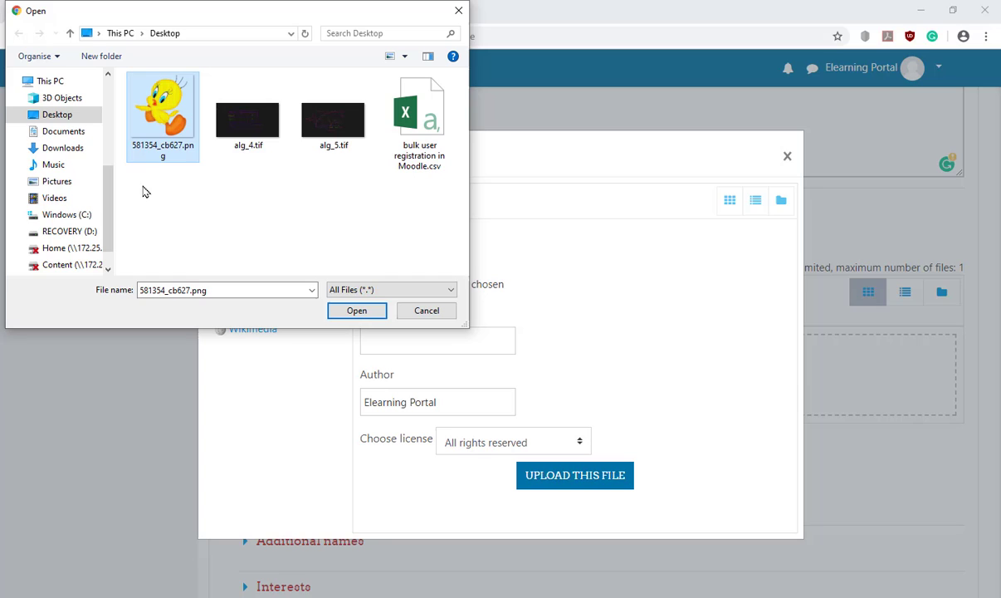
pyautogui.click(357, 312)
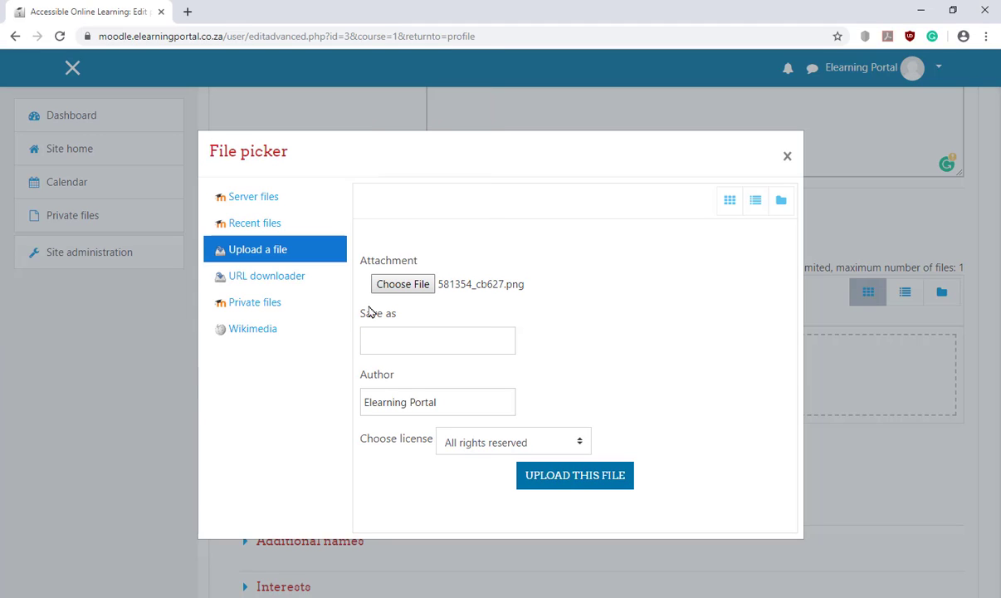
pyautogui.click(592, 477)
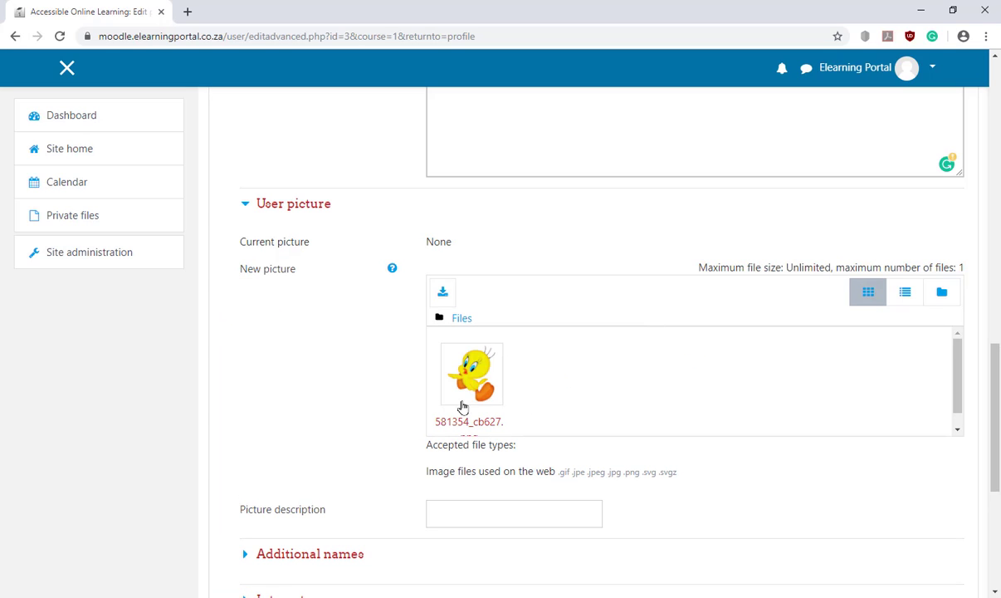
# Expand the Additional names, Interests and Optional sections of the profile form.
pyautogui.scroll(-2, 348, 407)
pyautogui.scroll(-1, 351, 398)
pyautogui.click(359, 348)
pyautogui.scroll(-1, 483, 382)
pyautogui.scroll(-1, 486, 390)
pyautogui.scroll(-1, 374, 420)
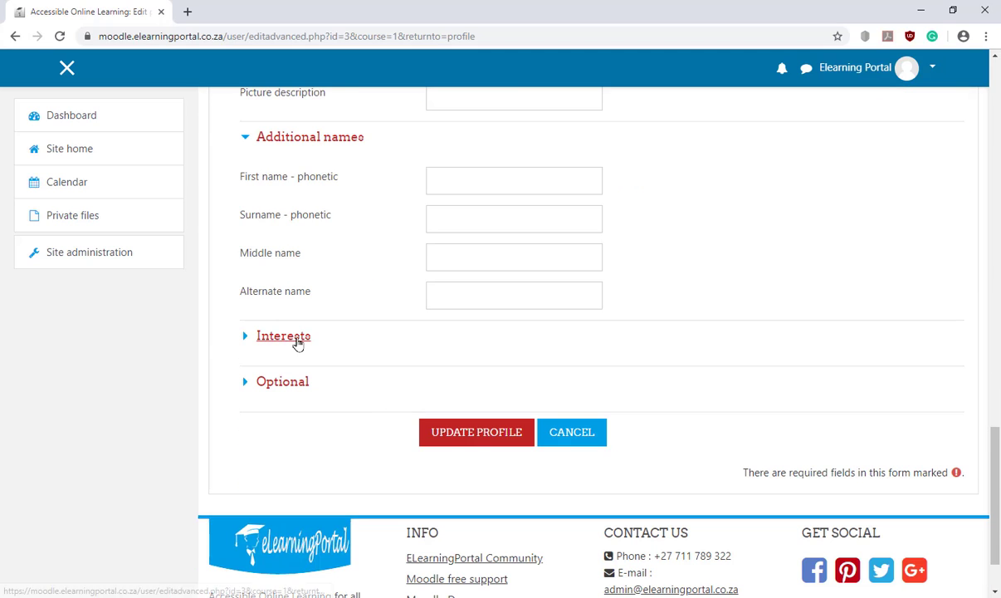
pyautogui.click(297, 337)
pyautogui.scroll(-1, 365, 436)
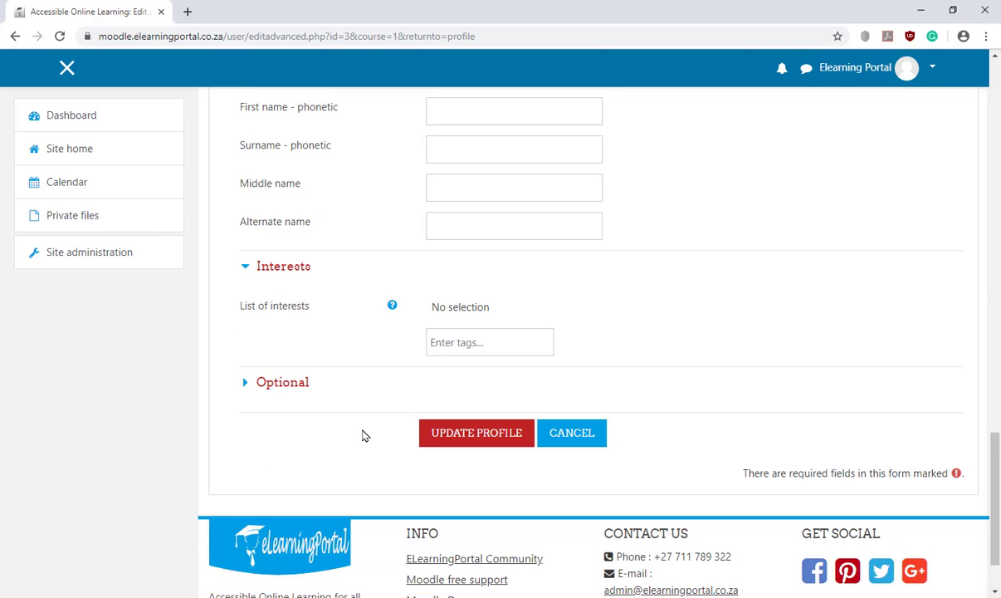
pyautogui.click(292, 387)
# Save your profile changes with Update Profile at the bottom of the form.
pyautogui.scroll(-2, 398, 427)
pyautogui.scroll(-1, 478, 393)
pyautogui.scroll(-1, 478, 395)
pyautogui.scroll(-2, 478, 392)
pyautogui.scroll(-1, 465, 380)
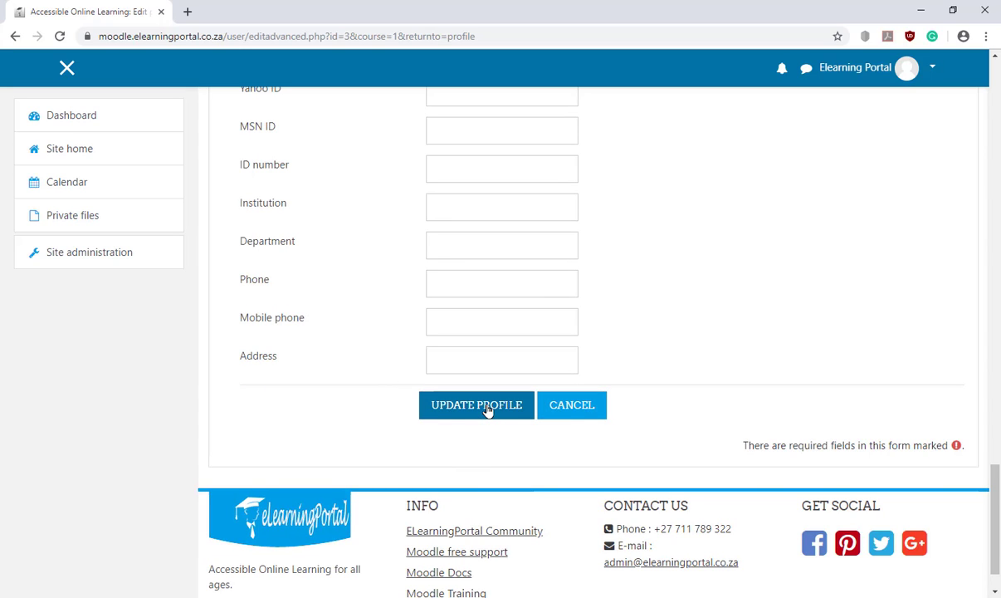
pyautogui.click(488, 410)
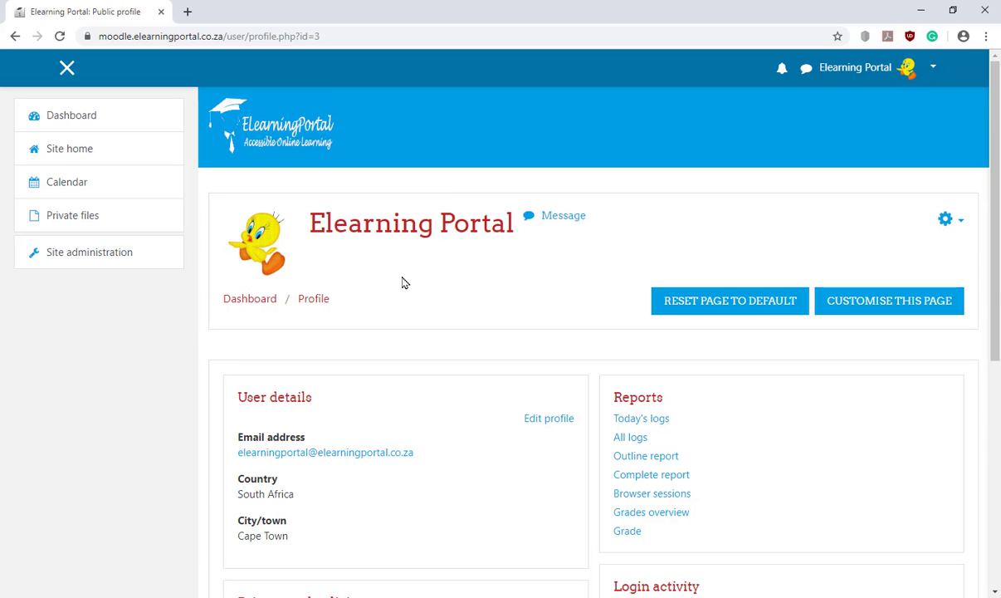
# Scroll up the updated profile showing South Africa and the bird picture.
pyautogui.scroll(3, 592, 380)
pyautogui.scroll(2, 592, 380)
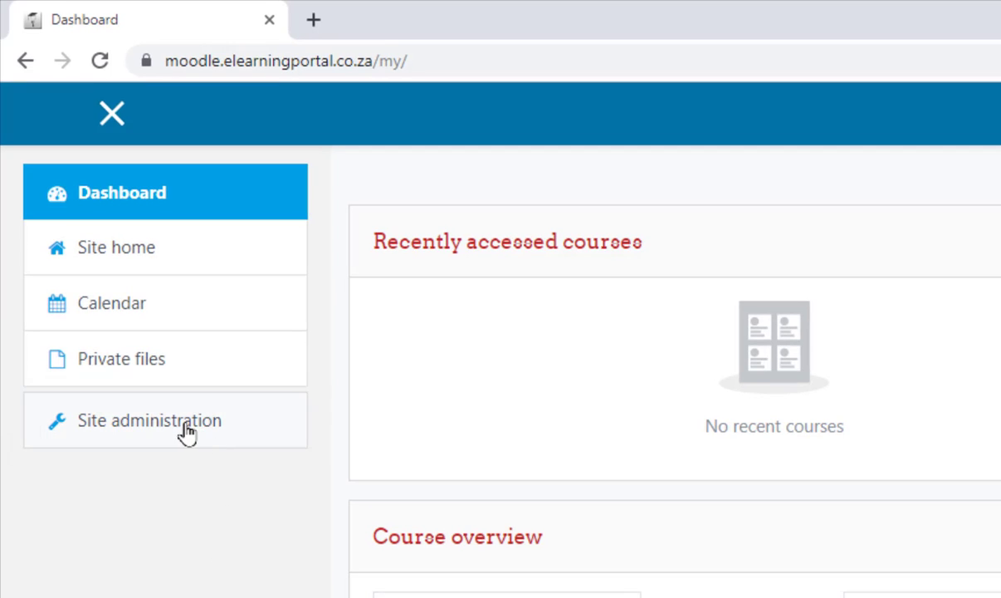
pyautogui.click(188, 431)
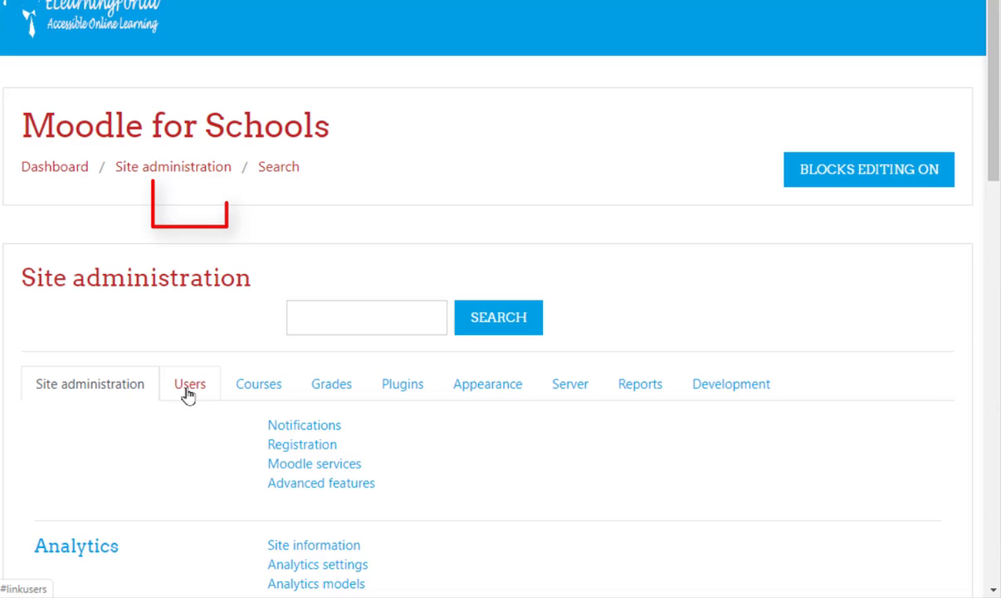
pyautogui.click(187, 388)
pyautogui.scroll(-2, 637, 465)
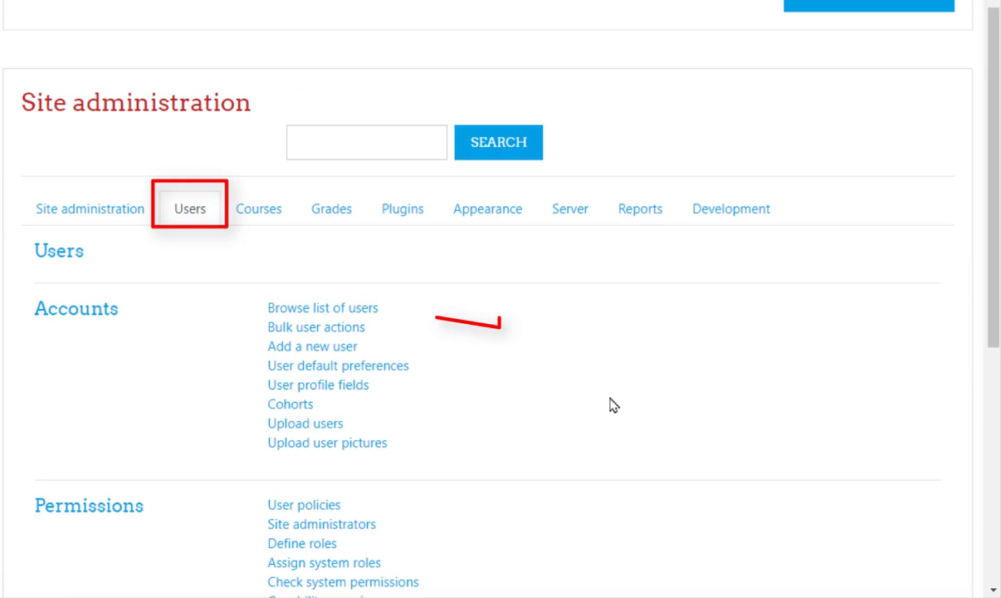
pyautogui.click(345, 310)
pyautogui.scroll(-2, 607, 444)
pyautogui.scroll(-2, 543, 429)
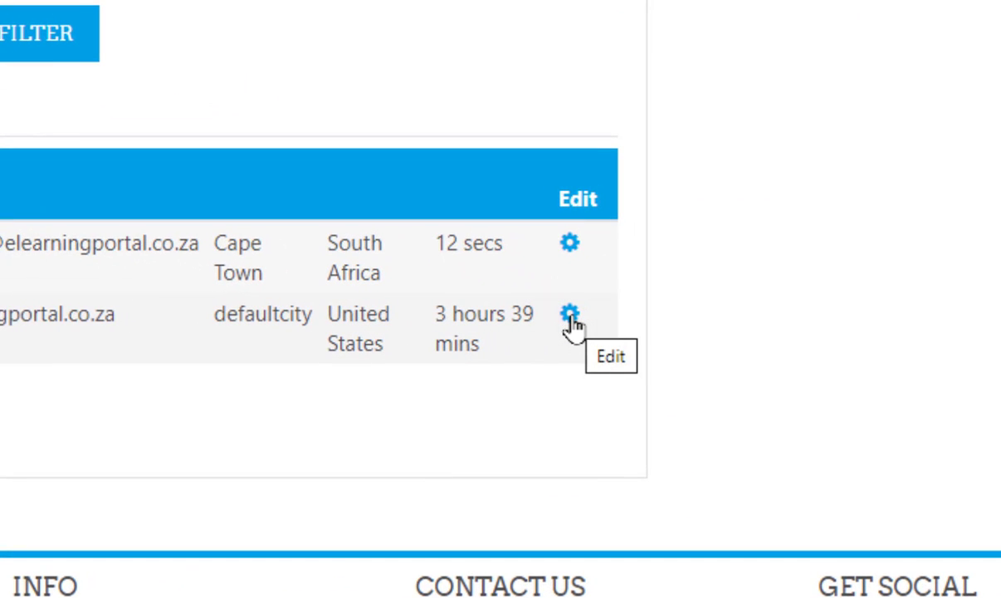
pyautogui.click(571, 316)
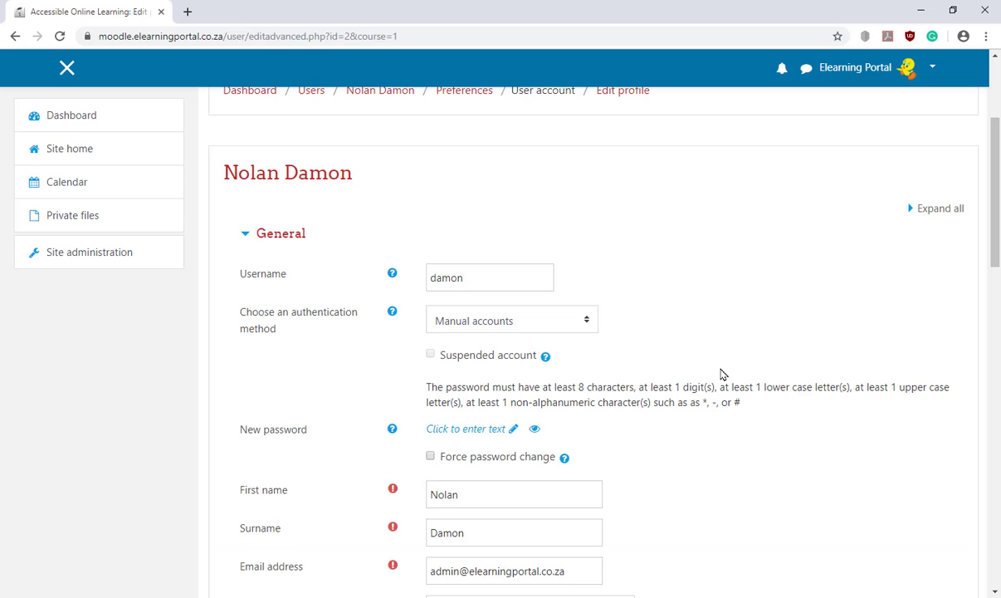
pyautogui.scroll(1, 721, 374)
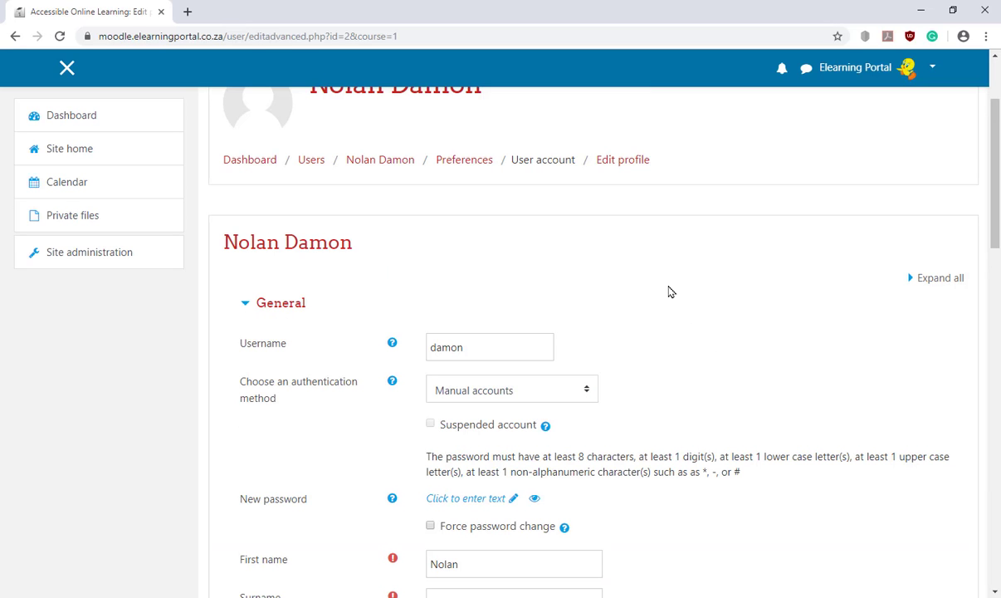
pyautogui.scroll(-1, 721, 300)
pyautogui.scroll(-1, 719, 299)
pyautogui.scroll(-2, 654, 409)
pyautogui.scroll(-2, 673, 376)
pyautogui.scroll(-1, 727, 320)
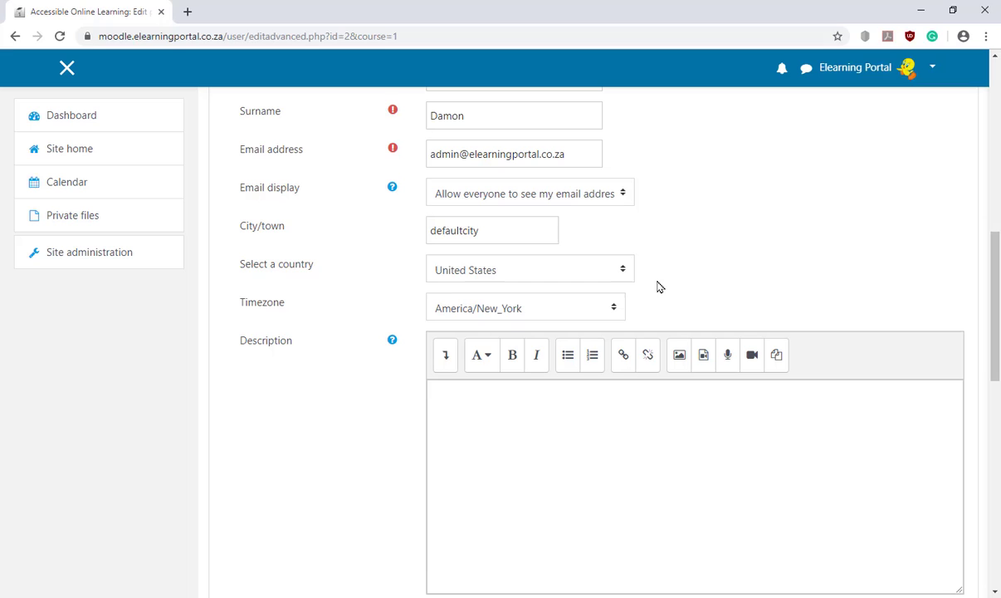
pyautogui.click(625, 272)
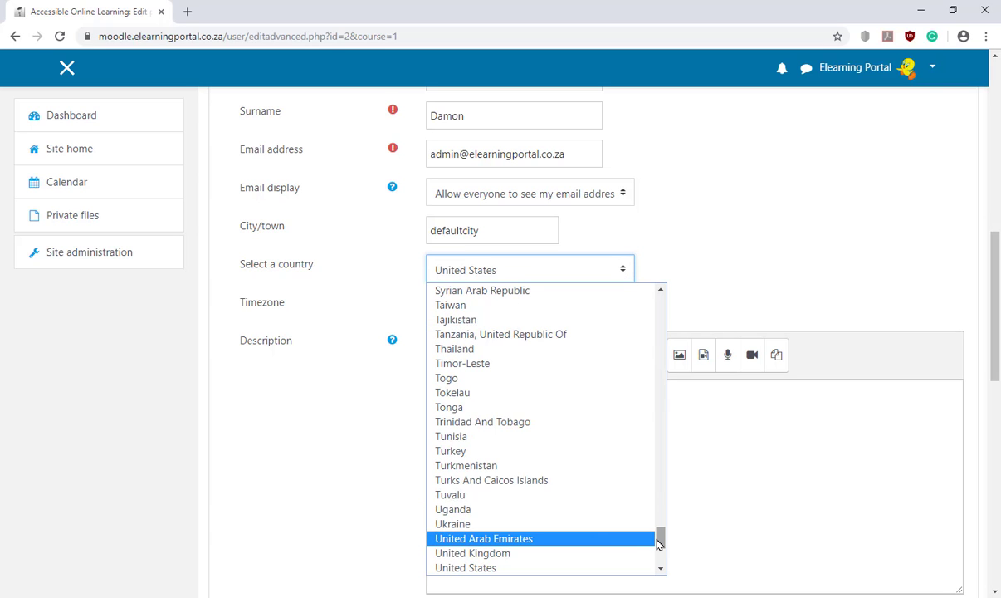
pyautogui.moveTo(659, 540); pyautogui.dragTo(662, 522)
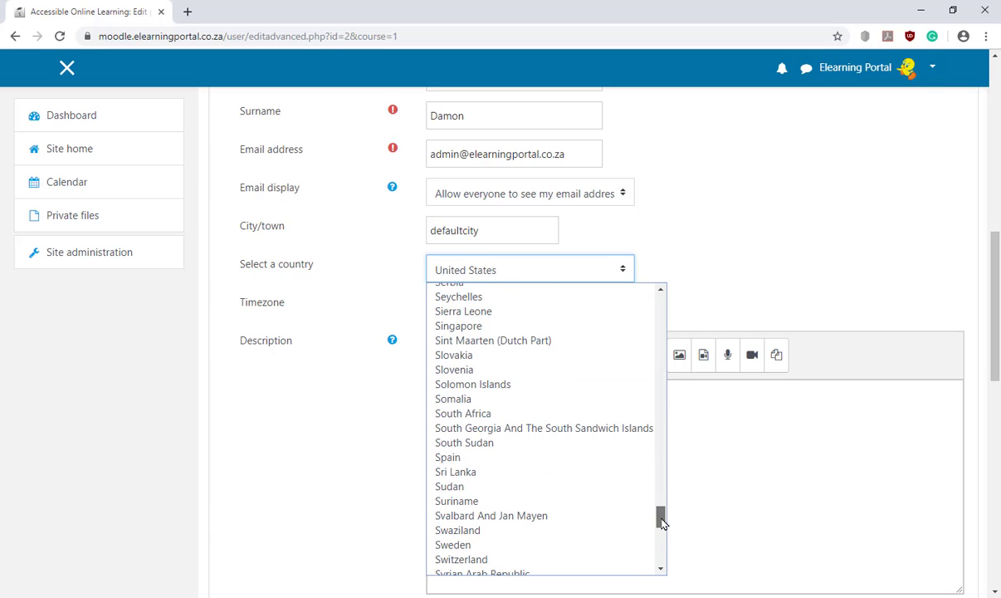
pyautogui.click(502, 414)
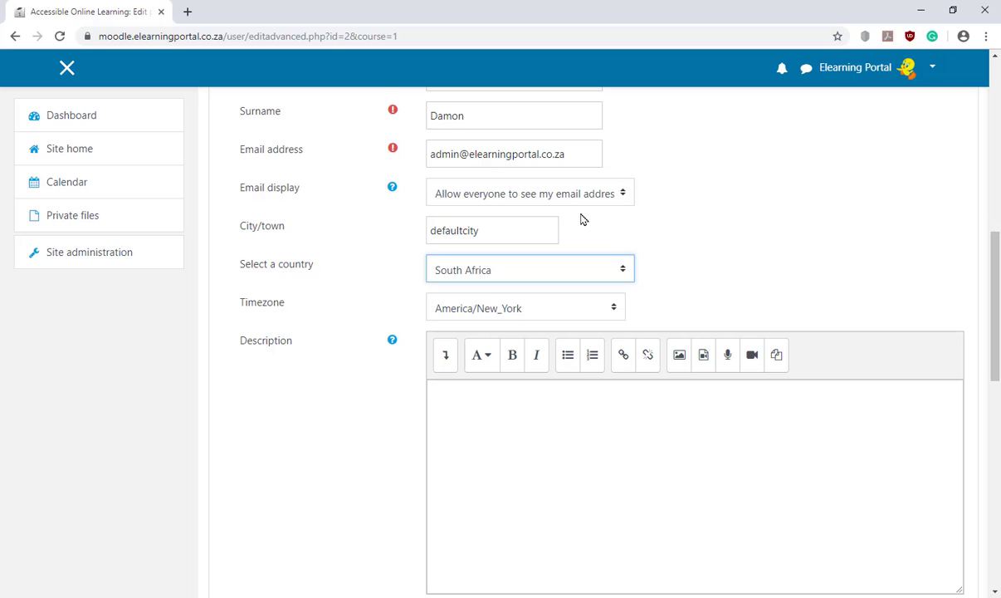
pyautogui.click(569, 312)
pyautogui.moveTo(618, 108)
pyautogui.mouseDown()
pyautogui.moveTo(617, 239)
pyautogui.moveTo(624, 47)
pyautogui.mouseUp()
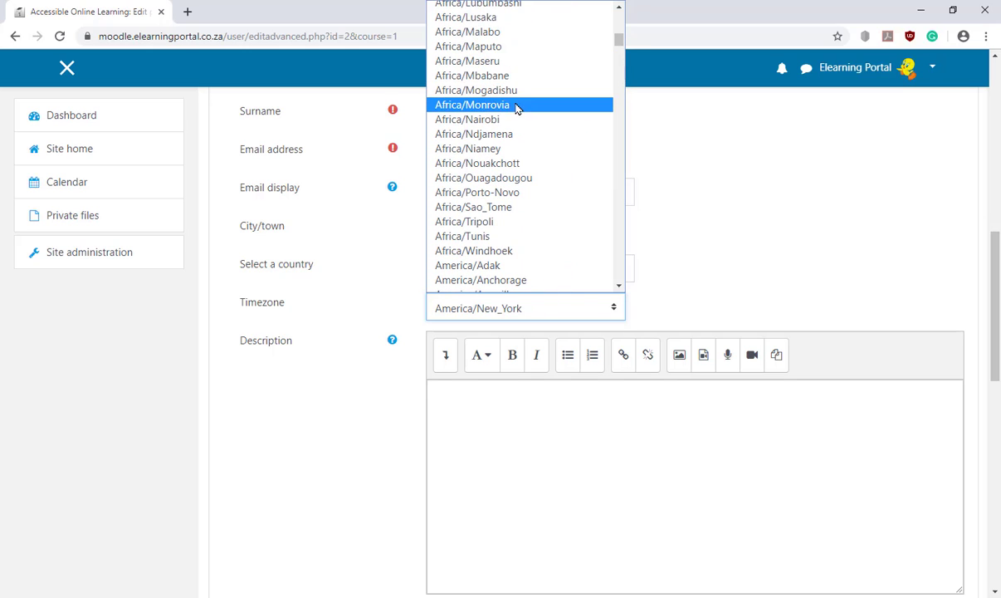
pyautogui.click(514, 46)
pyautogui.scroll(-3, 579, 492)
pyautogui.scroll(-3, 576, 492)
pyautogui.scroll(-1, 402, 452)
pyautogui.scroll(-1, 422, 410)
pyautogui.scroll(3, 421, 410)
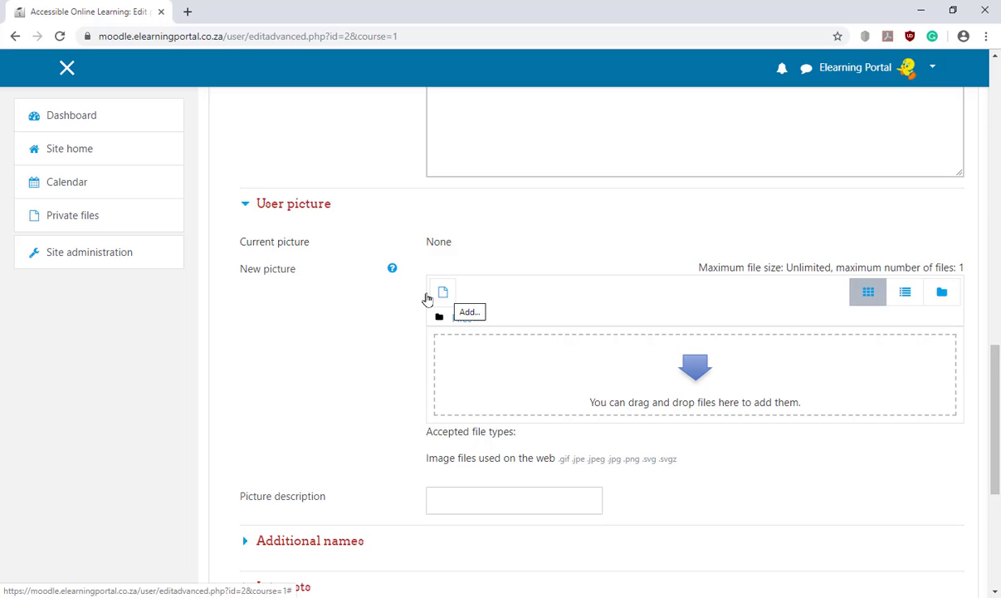
pyautogui.scroll(-2, 355, 424)
pyautogui.click(357, 413)
pyautogui.scroll(-2, 377, 443)
pyautogui.scroll(-2, 378, 445)
pyautogui.click(299, 331)
pyautogui.scroll(-3, 504, 300)
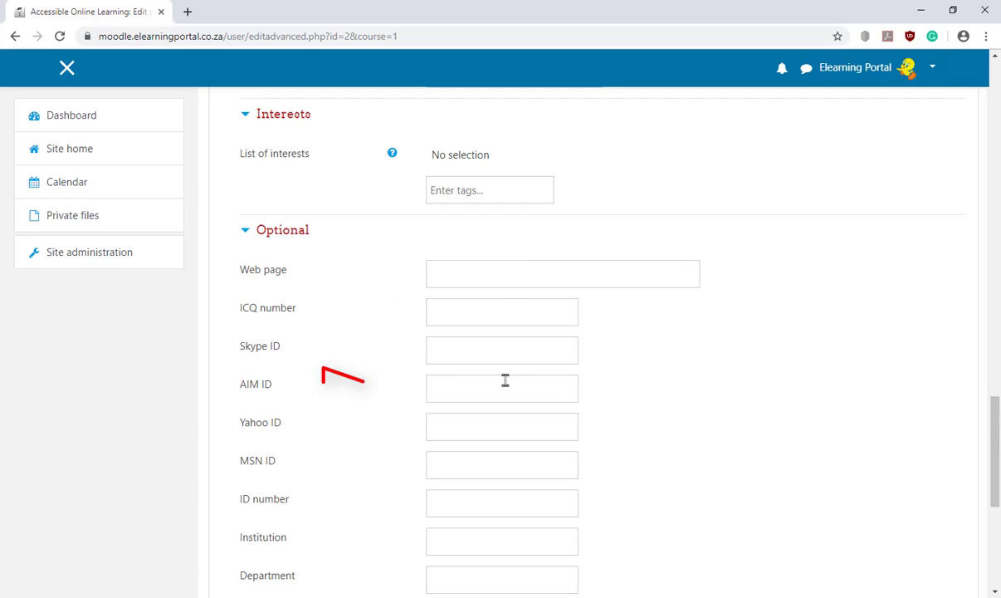
pyautogui.scroll(-2, 503, 365)
pyautogui.scroll(-2, 503, 346)
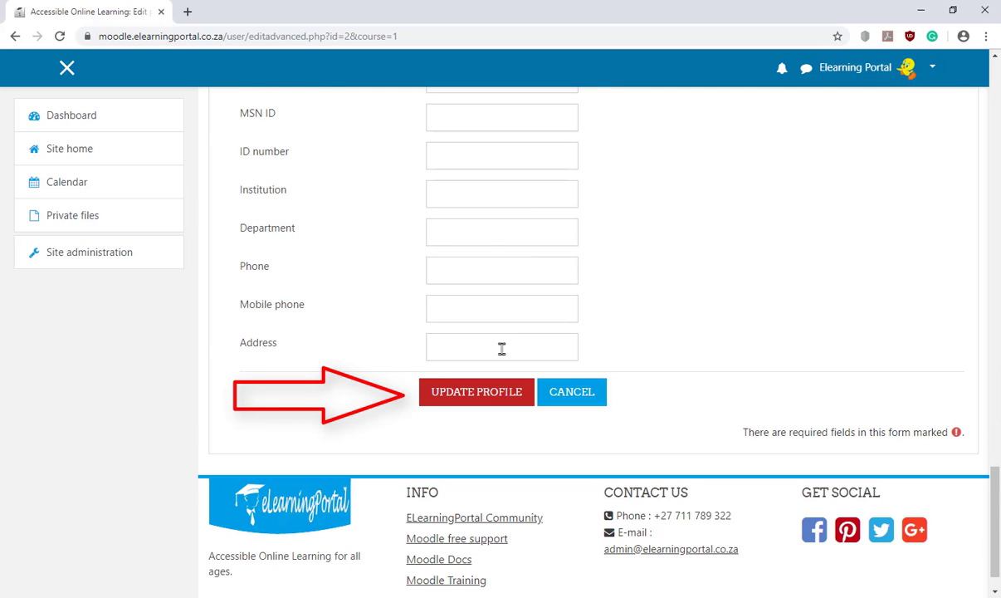
pyautogui.click(488, 404)
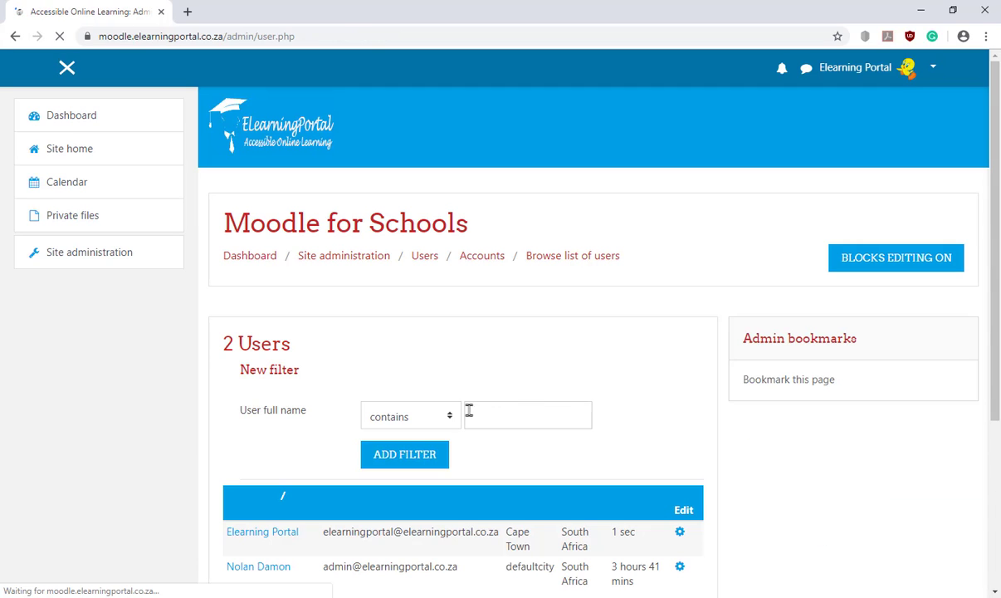
pyautogui.scroll(-4, 531, 404)
pyautogui.scroll(-1, 559, 403)
pyautogui.scroll(2, 447, 446)
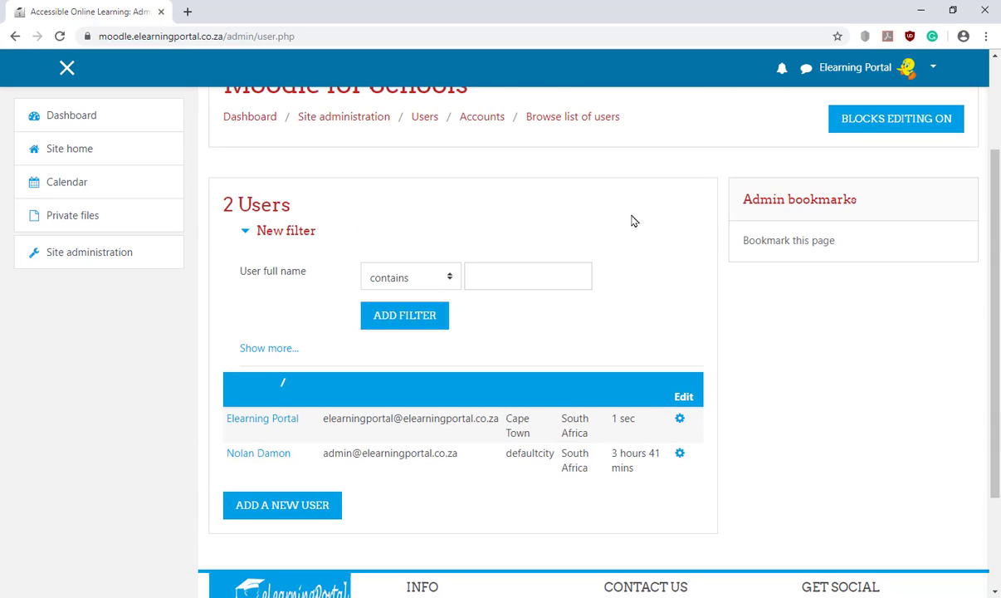